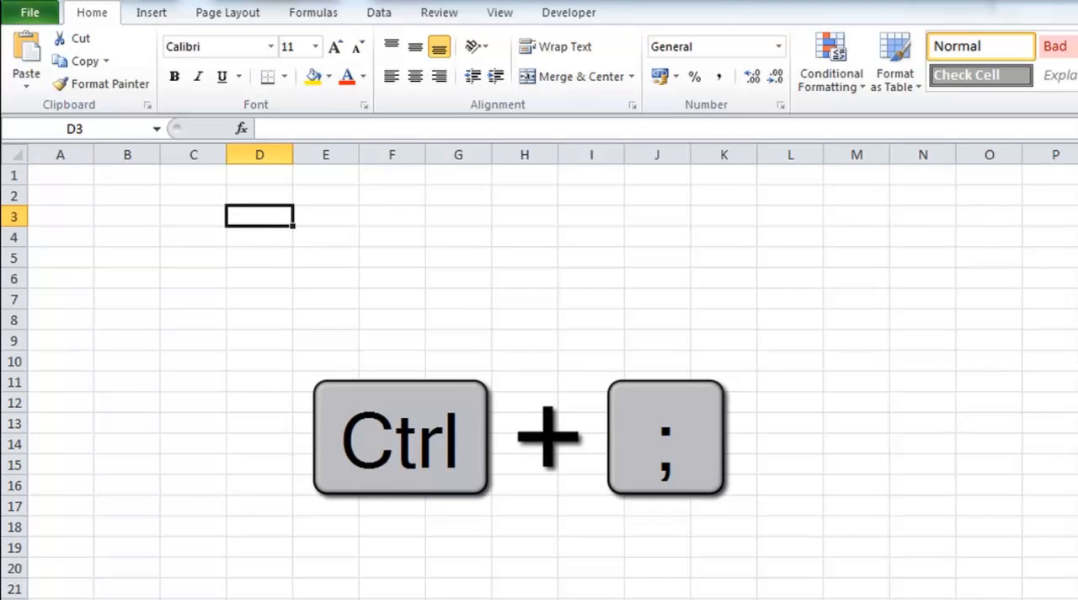
# Insert the current date into cell D3 as a fixed value and reselect the cell.
pyautogui.hotkey('ctrl', ';')
pyautogui.press('Return')
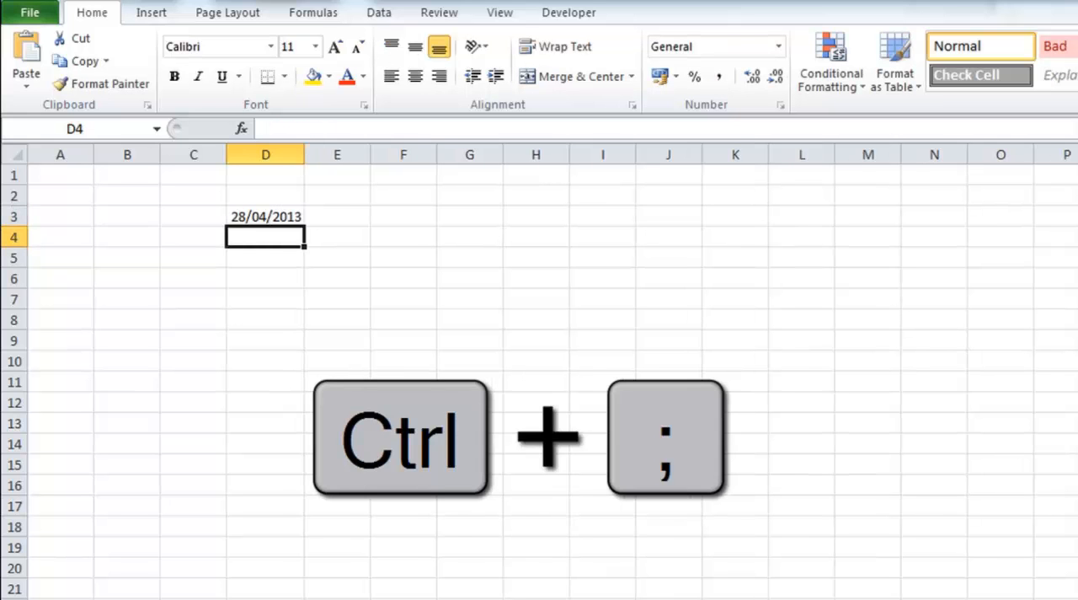
pyautogui.click(266, 217)
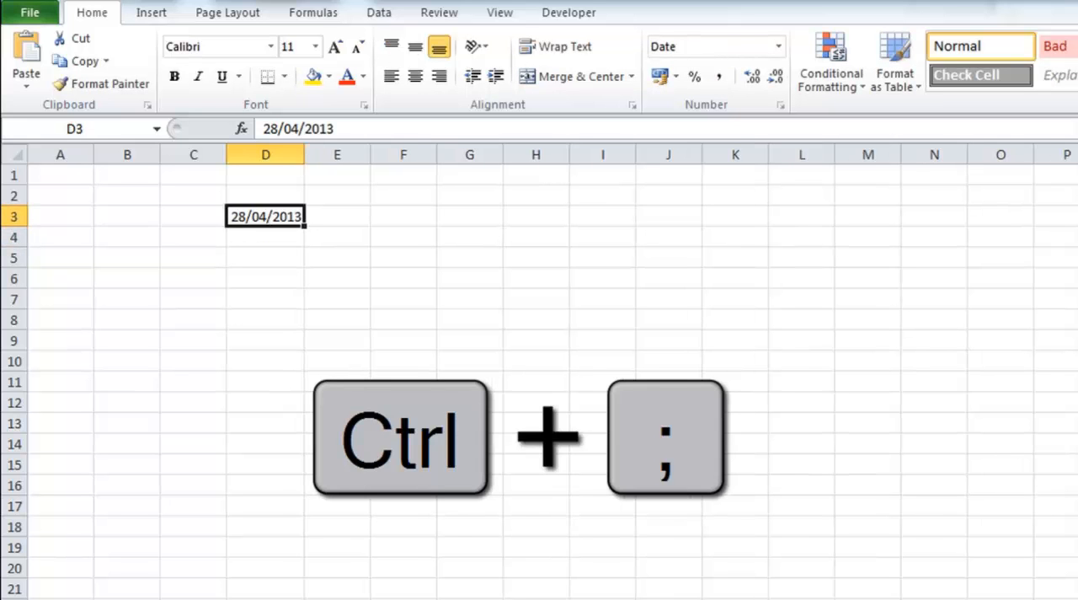
# Insert the current date into cell D6 and change its month to 05 before committing the entry.
pyautogui.press('Down')
pyautogui.press('Down')
pyautogui.press('Down')
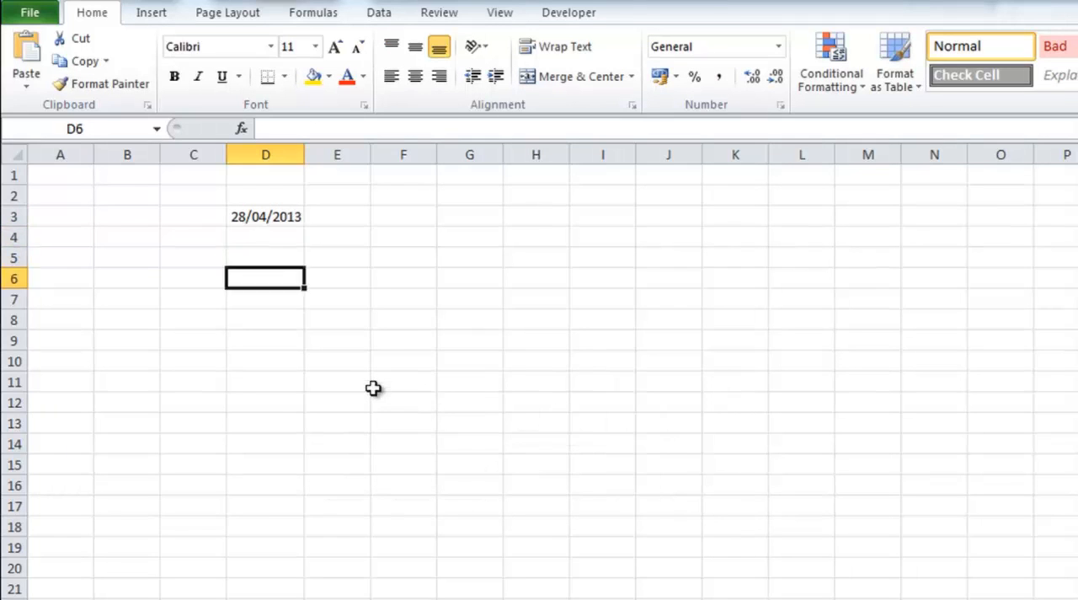
pyautogui.hotkey('ctrl', ';')
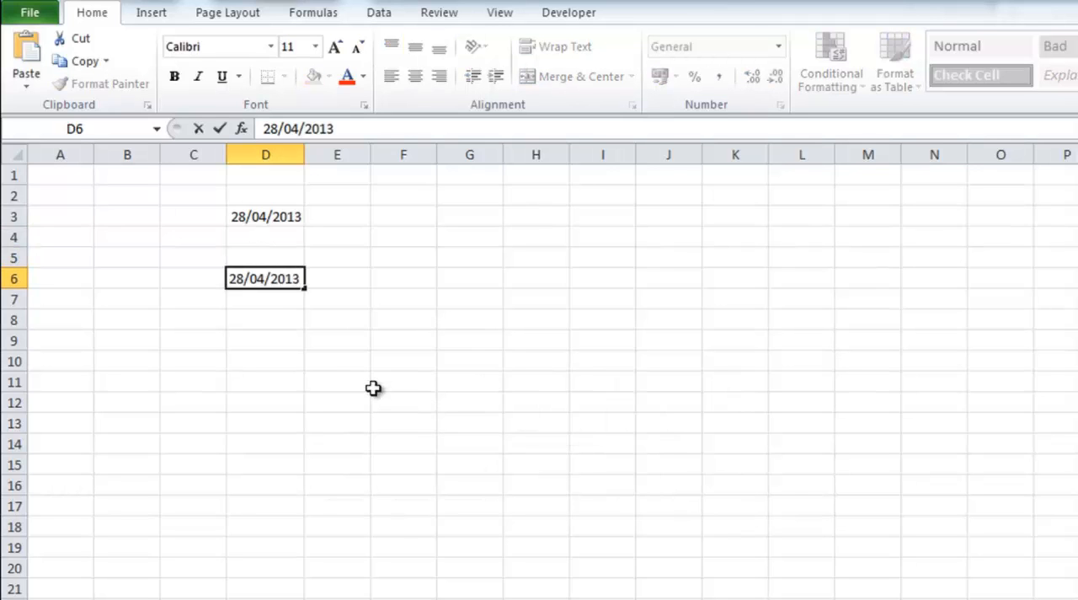
pyautogui.doubleClick(289, 129)
pyautogui.write('05')
pyautogui.press('Return')
pyautogui.press('Up')
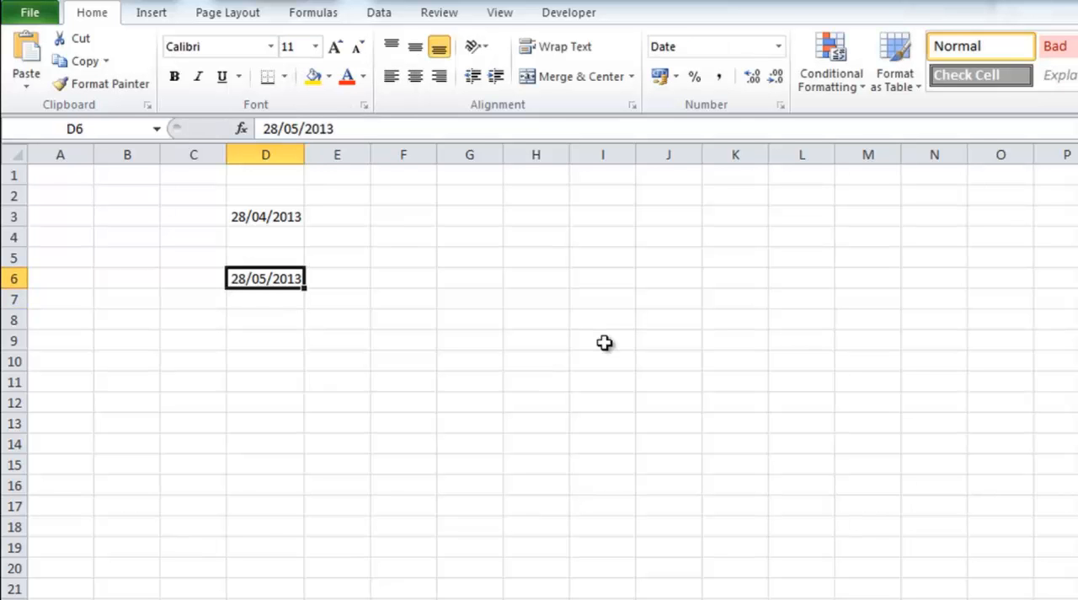
pyautogui.press('Right')
pyautogui.press('Down')
pyautogui.press('Down')
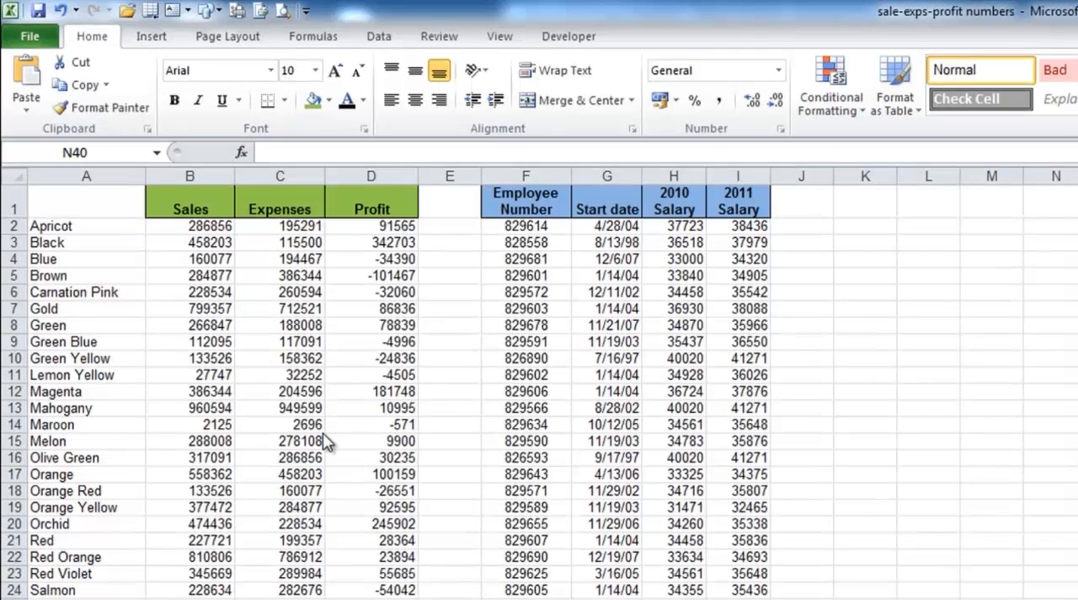
# Clear the contents of the whole Carnation Pink row (row 6).
pyautogui.rightClick(14, 292)
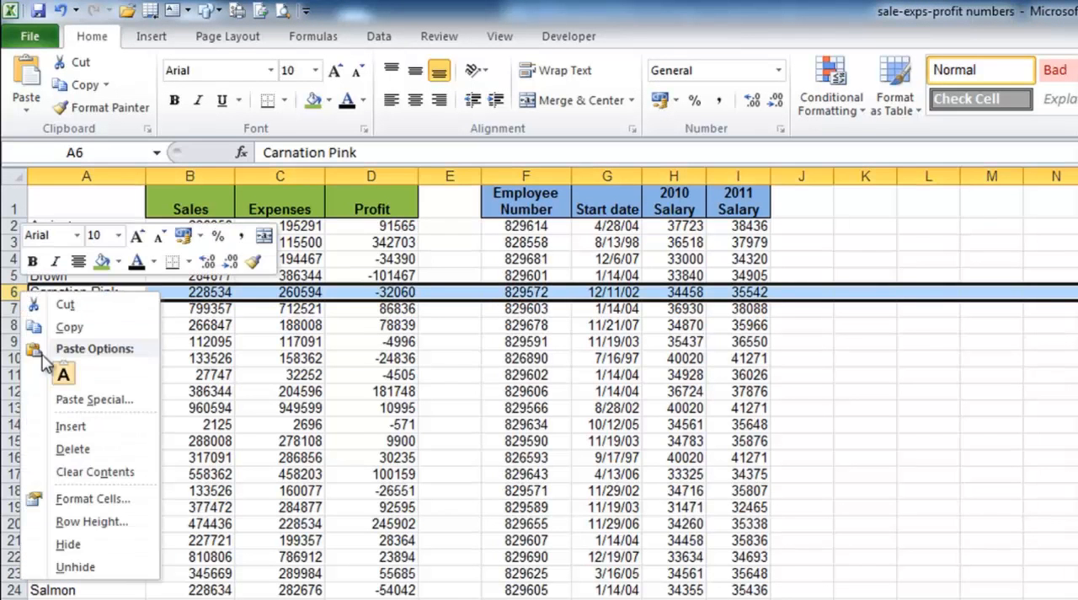
pyautogui.click(70, 474)
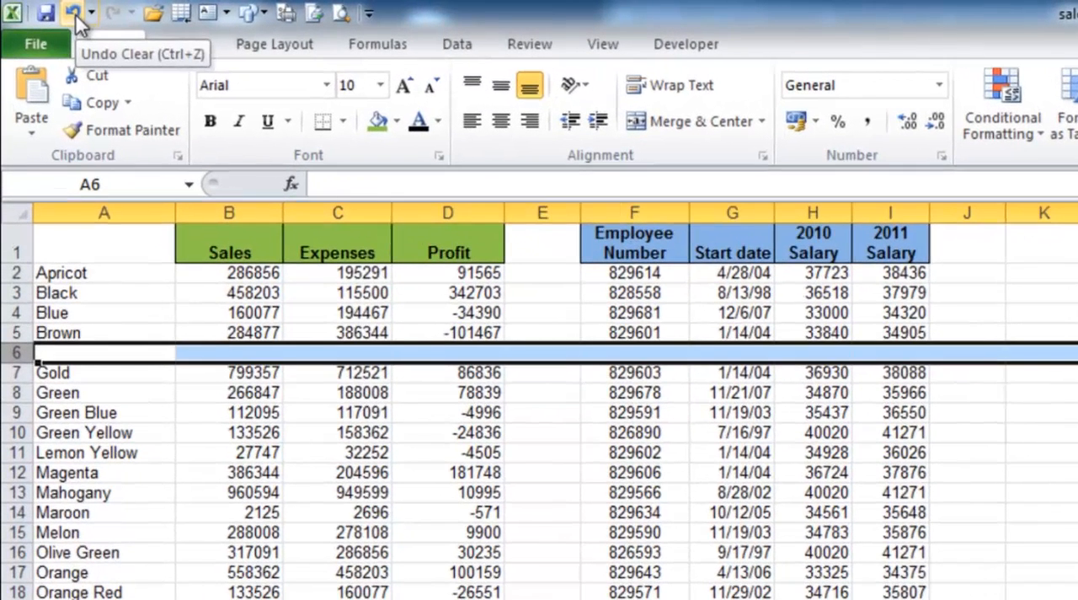
# Show the list of undoable actions and undo the clearing of row 6.
pyautogui.click(91, 13)
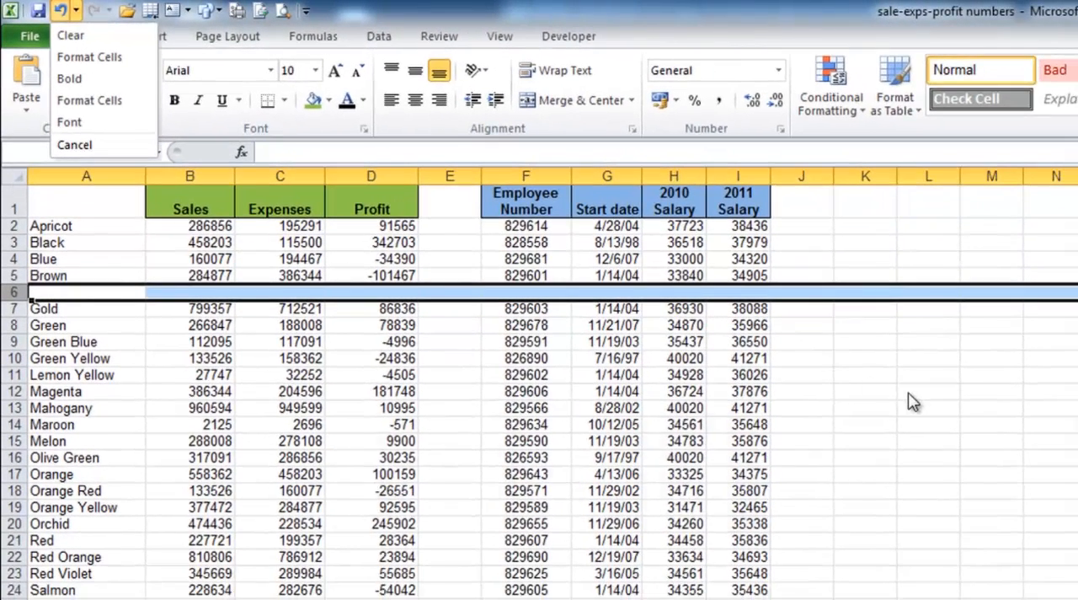
pyautogui.hotkey('ctrl', 'z')
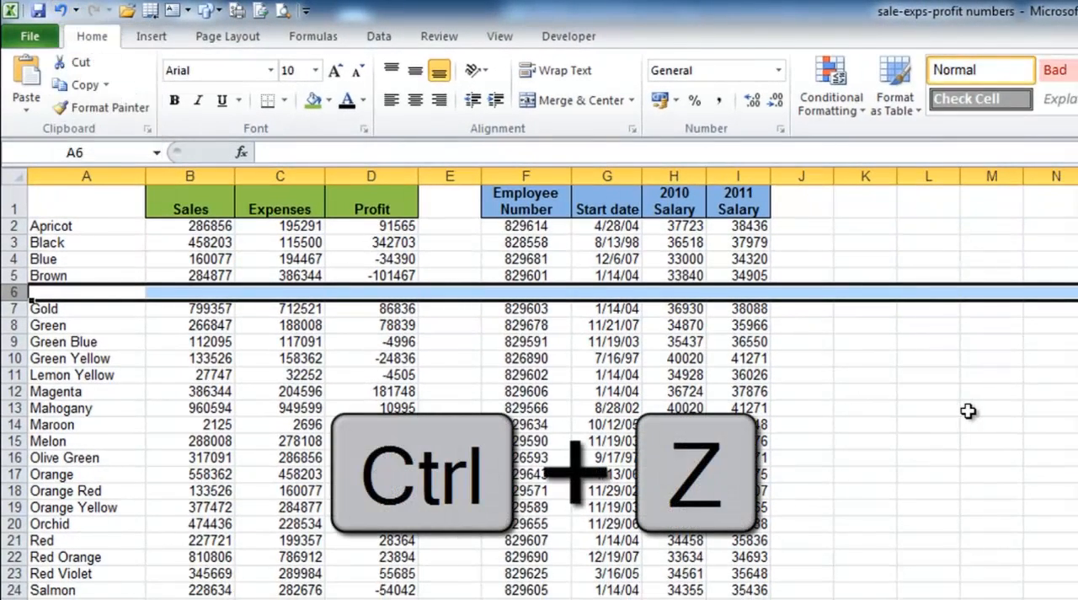
pyautogui.hotkey('ctrl', 'z')
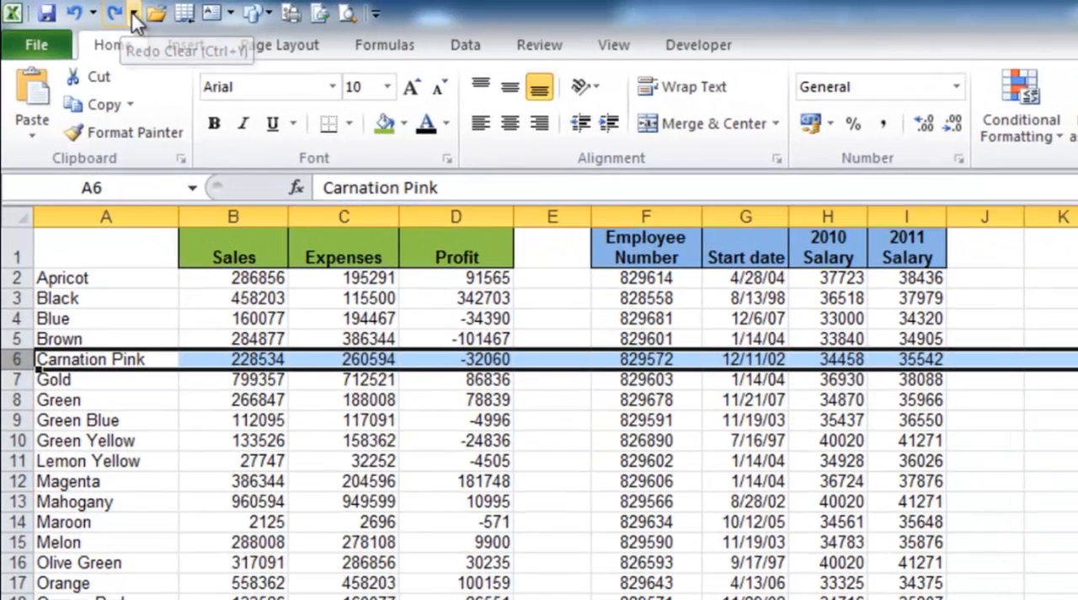
# Show the list of redoable actions and redo the clearing of row 6.
pyautogui.click(135, 15)
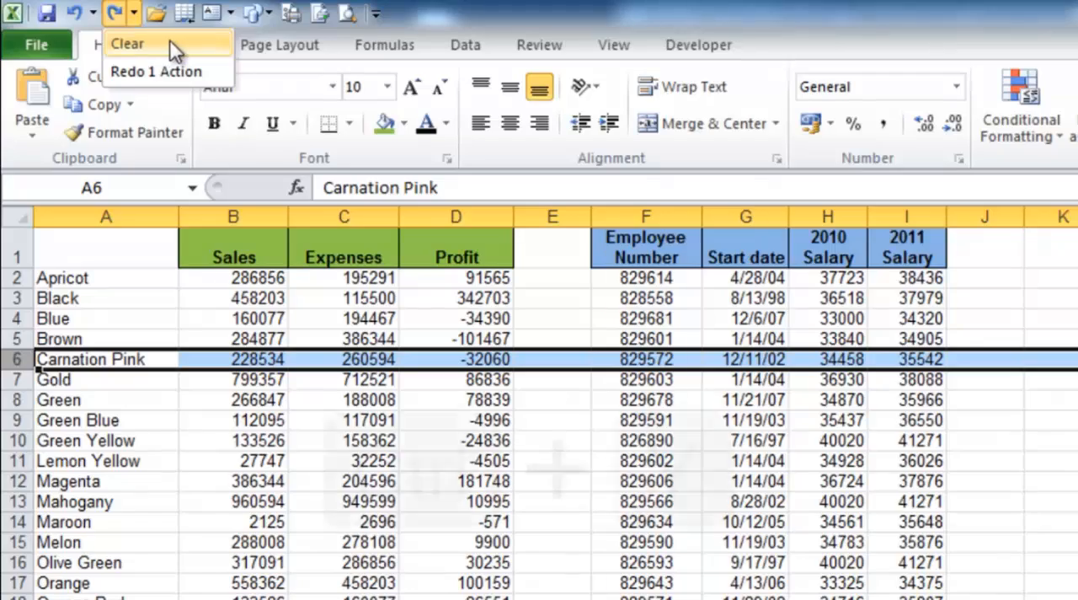
pyautogui.hotkey('ctrl', 'y')
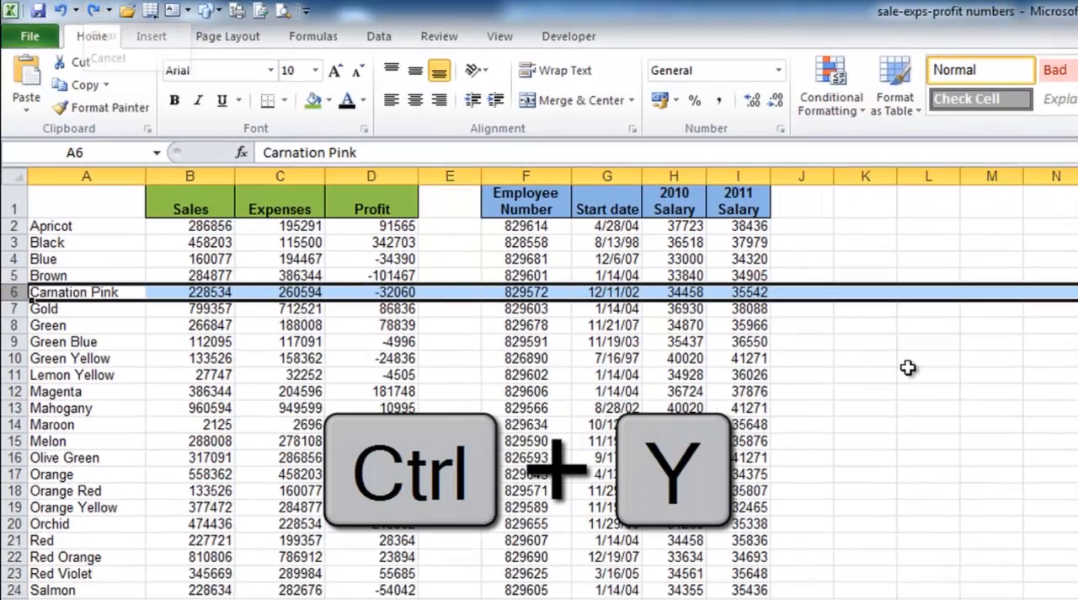
pyautogui.hotkey('ctrl', 'y')
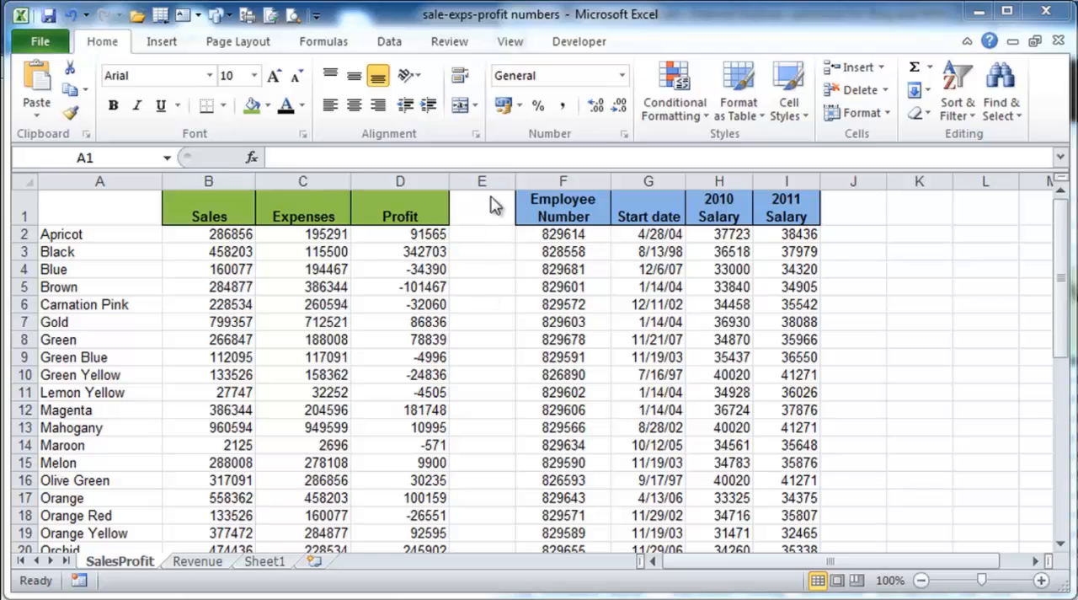
# Zoom the SalesProfit sheet in and out repeatedly, passing through 160%, 85% and 145%.
pyautogui.click(511, 44)
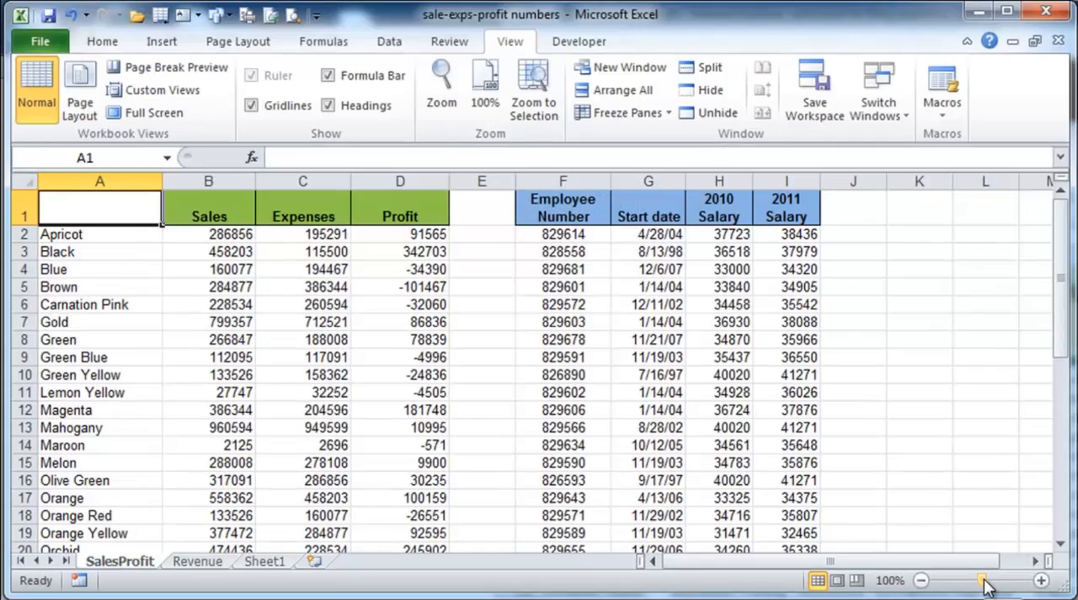
pyautogui.moveTo(986, 581)
pyautogui.mouseDown()
pyautogui.moveTo(968, 583)
pyautogui.moveTo(1007, 588)
pyautogui.moveTo(991, 592)
pyautogui.mouseUp()
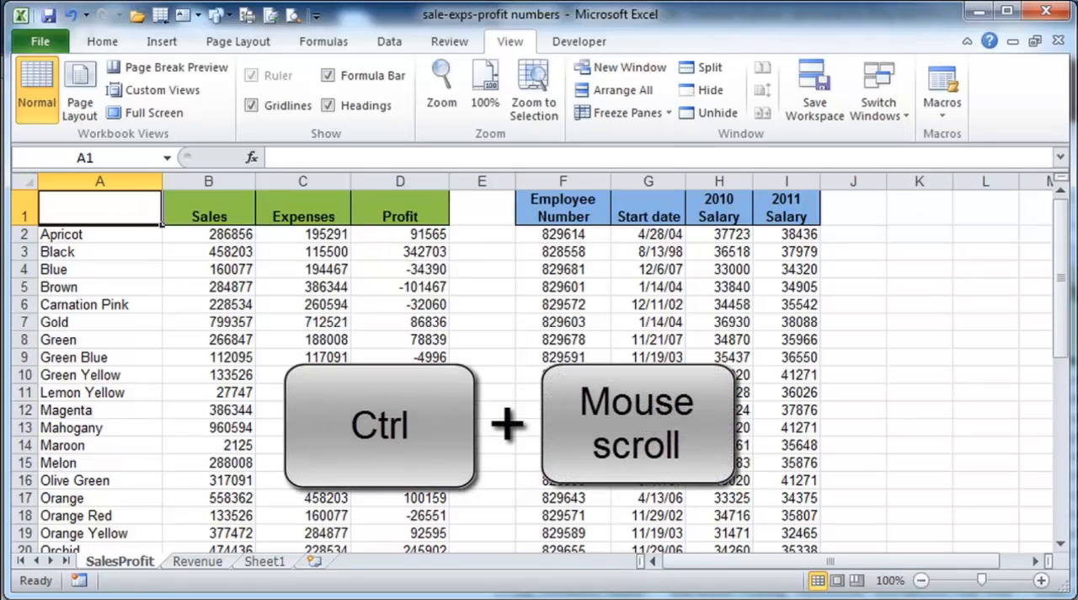
pyautogui.scroll(6, 539, 362)
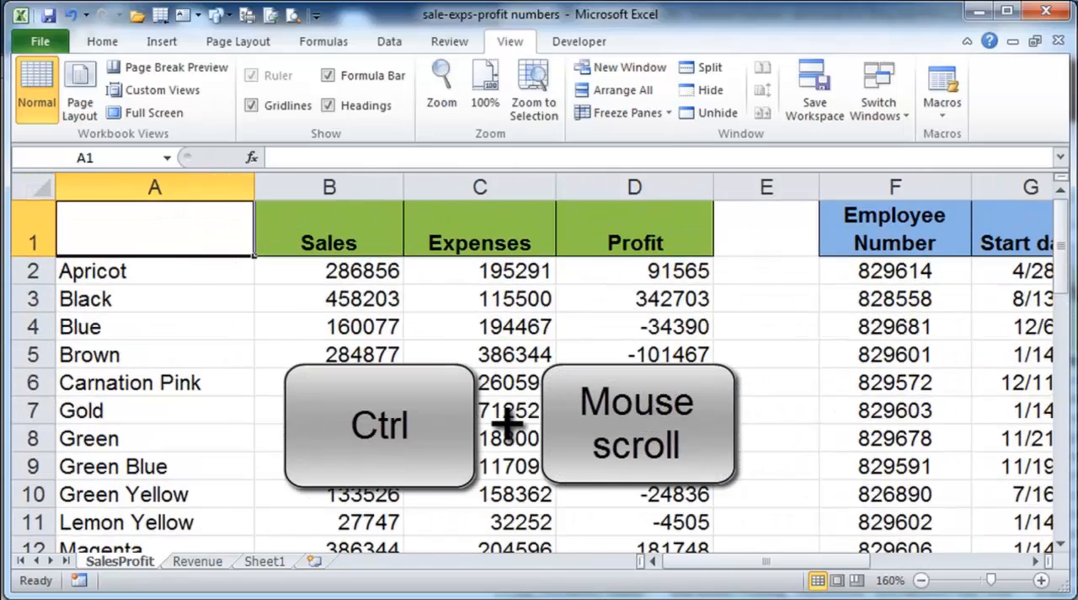
pyautogui.scroll(-11, 506, 405)
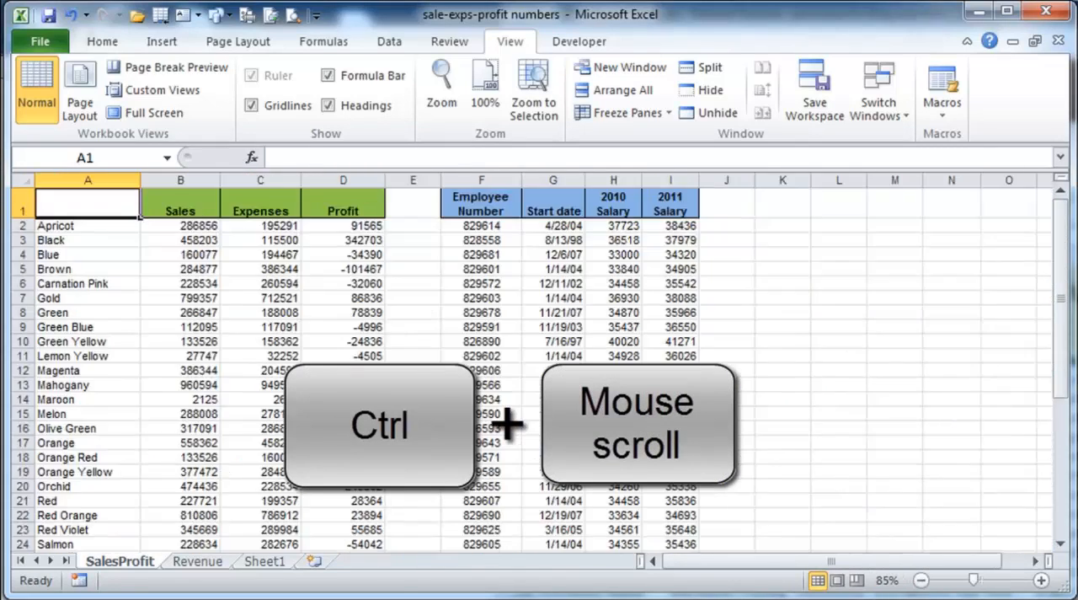
pyautogui.scroll(12, 539, 362)
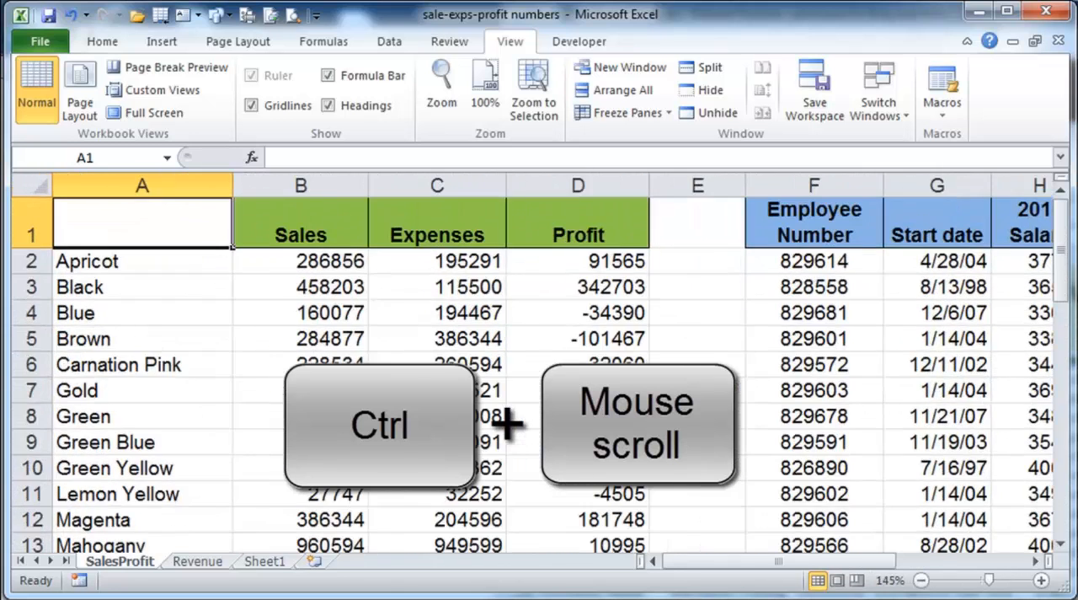
pyautogui.scroll(3, 540, 362)
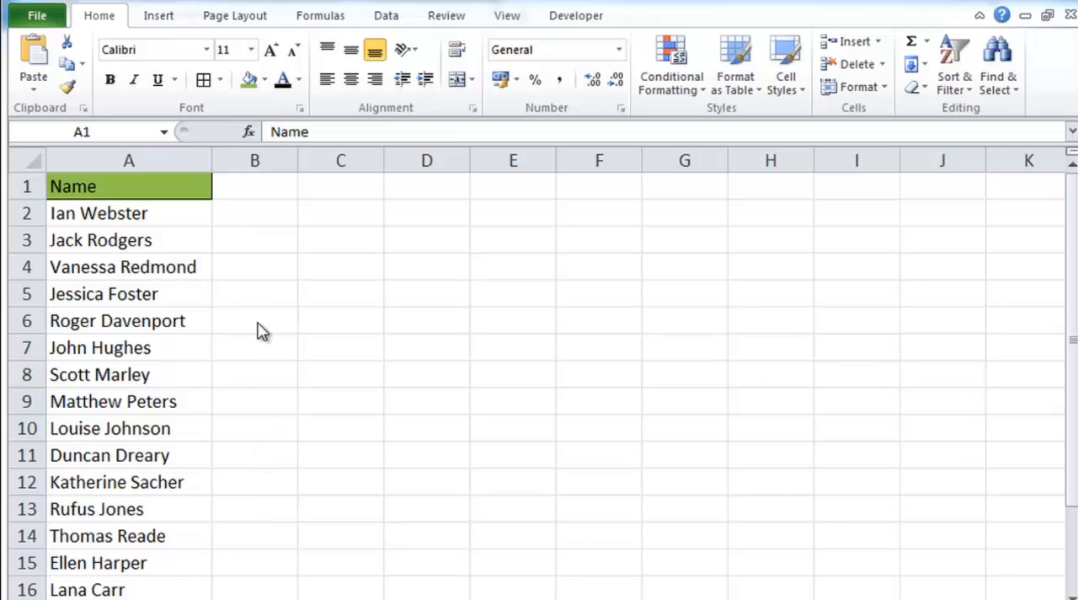
# Start a Text to Columns conversion of the Name column A with Delimited as the original data type.
pyautogui.click(387, 18)
pyautogui.click(386, 17)
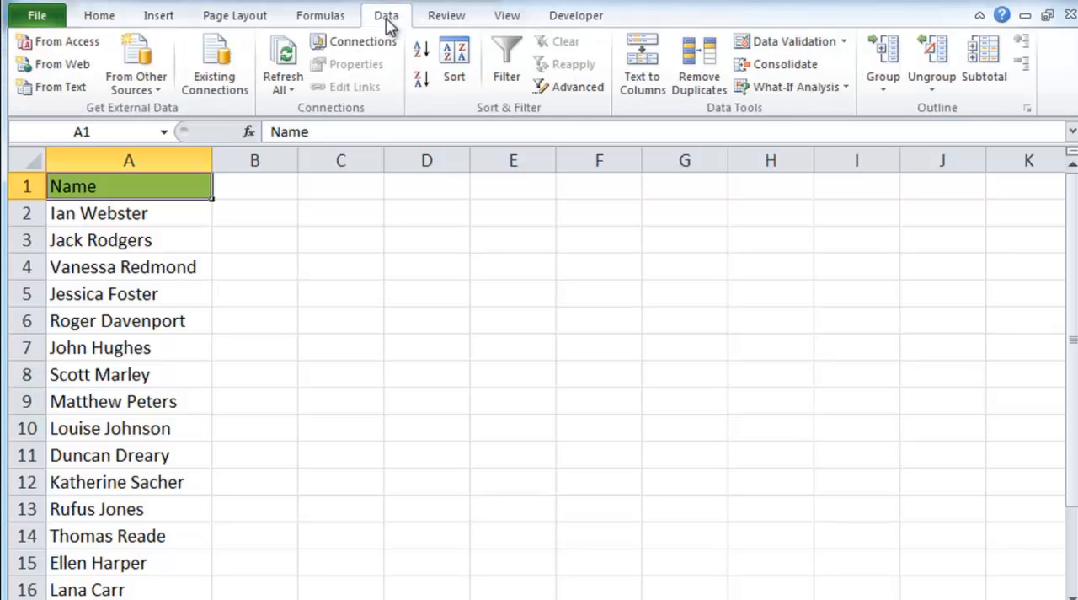
pyautogui.click(145, 159)
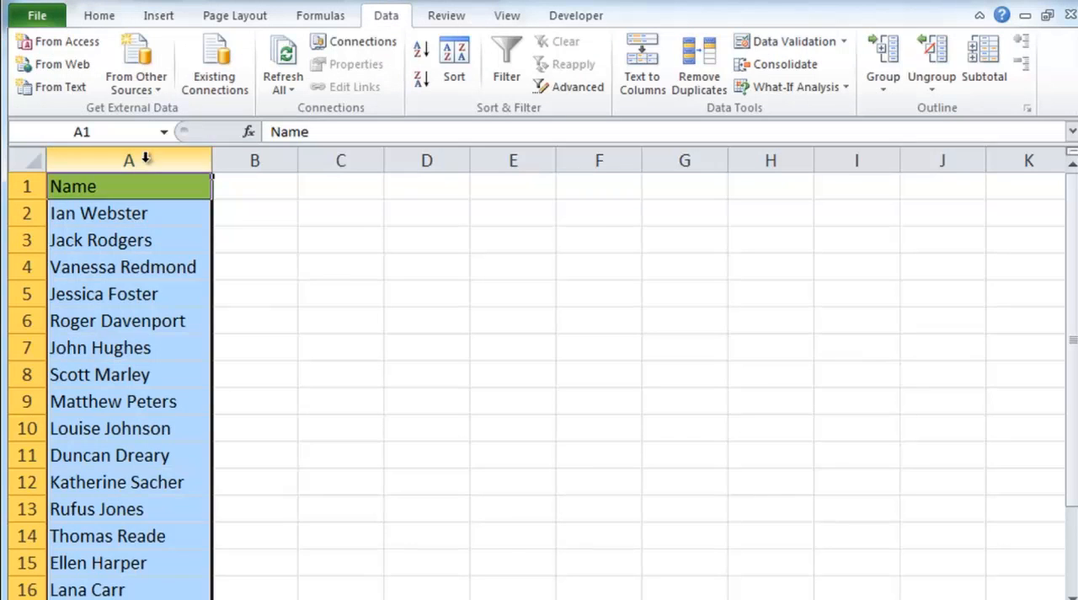
pyautogui.click(643, 66)
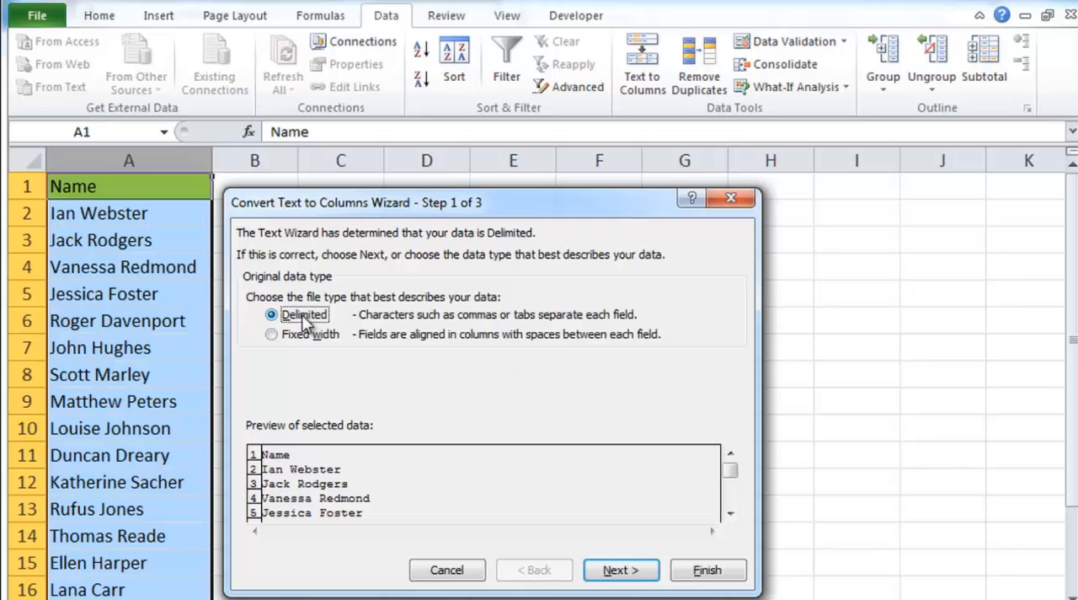
pyautogui.click(730, 512)
pyautogui.click(730, 512)
pyautogui.click(730, 513)
pyautogui.click(730, 512)
pyautogui.click(731, 513)
pyautogui.click(731, 512)
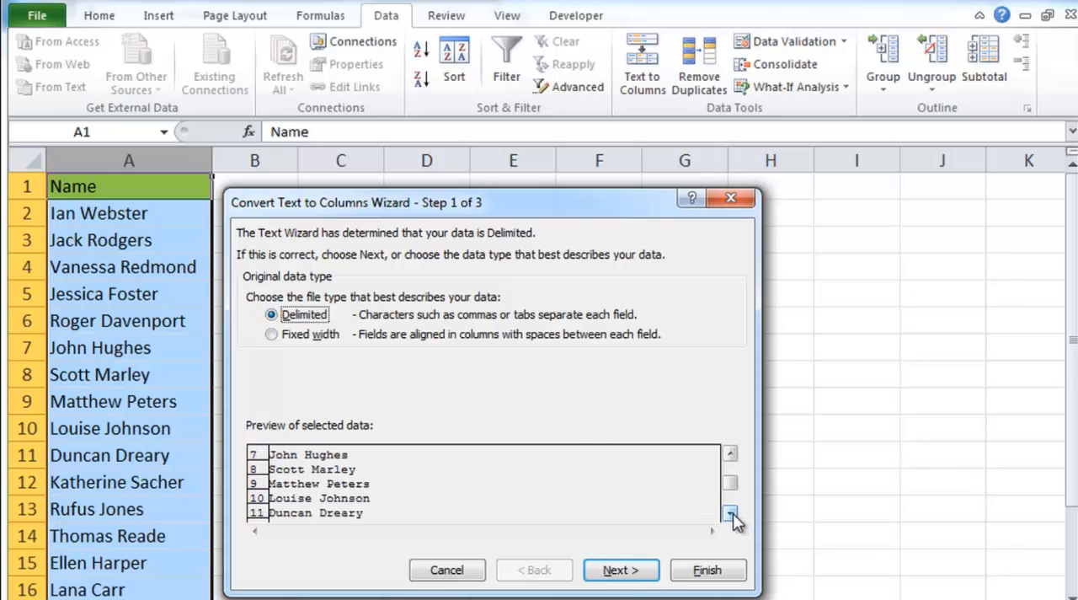
pyautogui.click(619, 571)
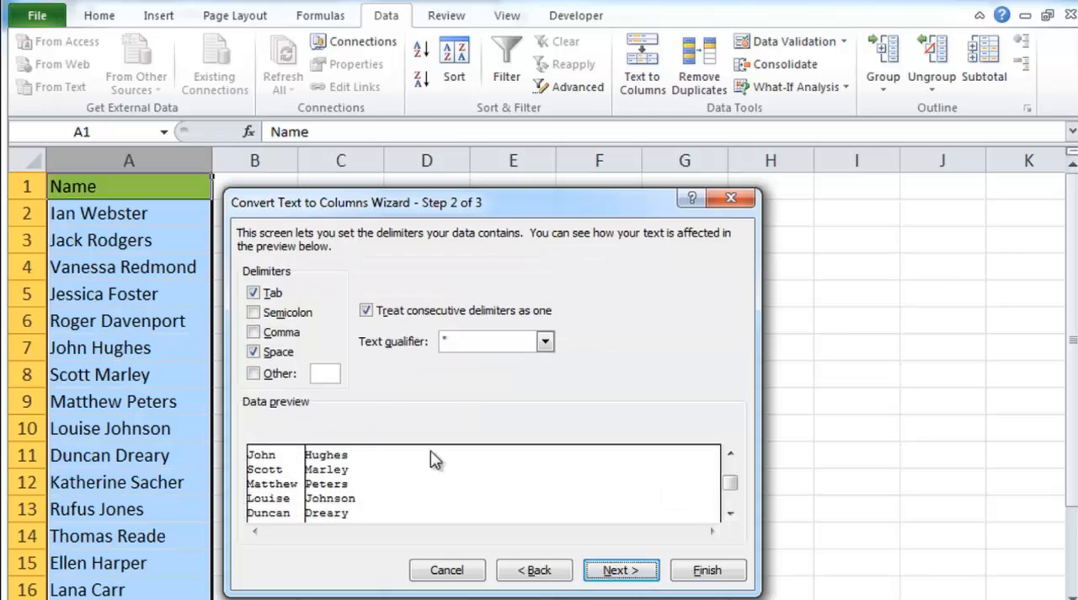
# Split the full names into separate columns with Tab and Space as delimiters, checking the data preview before finishing the conversion.
pyautogui.click(253, 353)
pyautogui.click(253, 353)
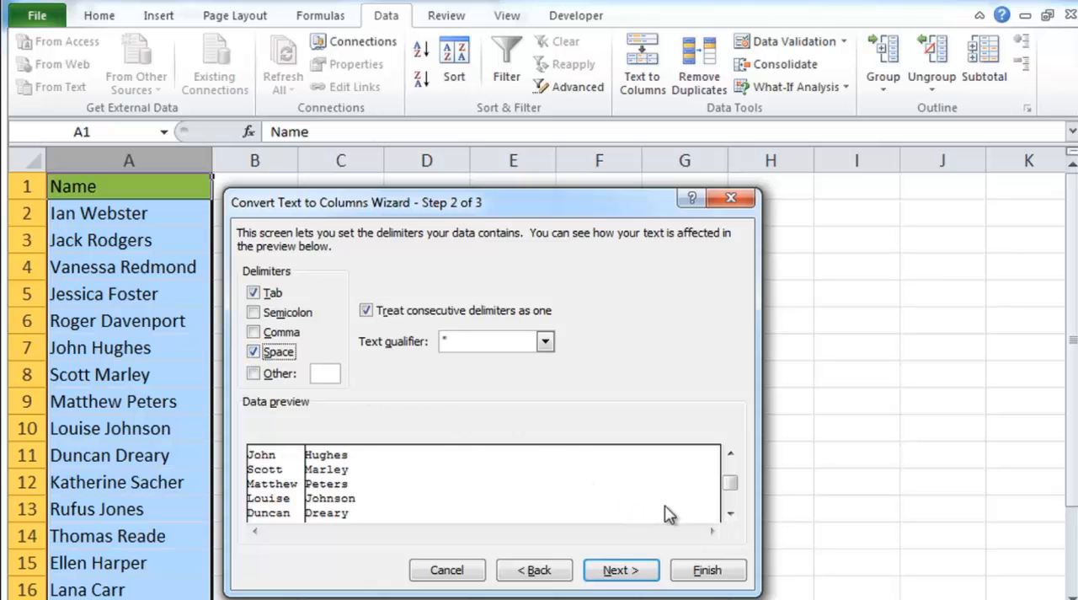
pyautogui.click(730, 514)
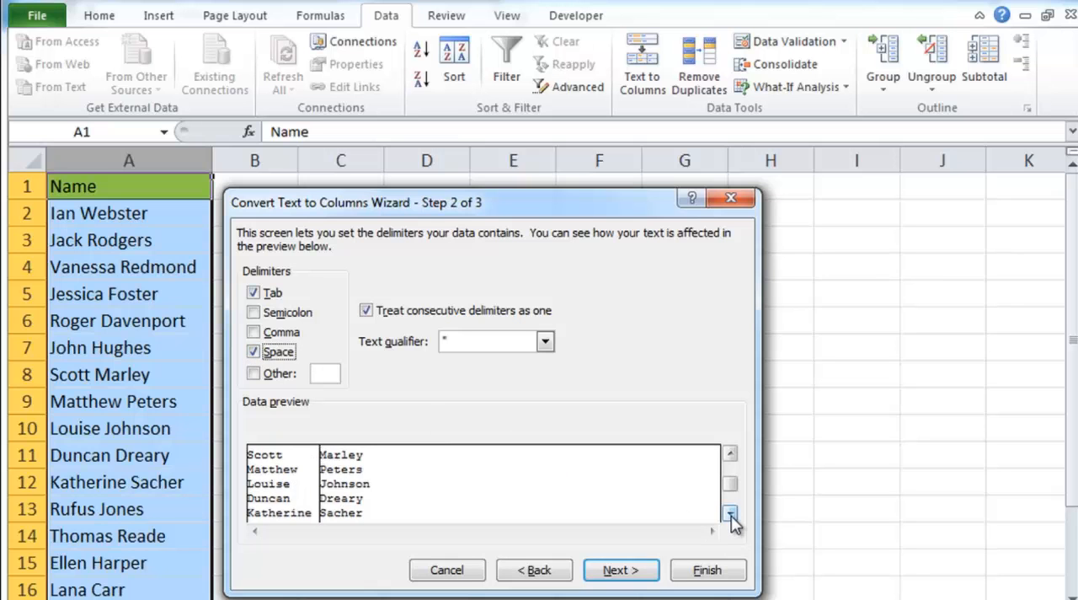
pyautogui.click(729, 455)
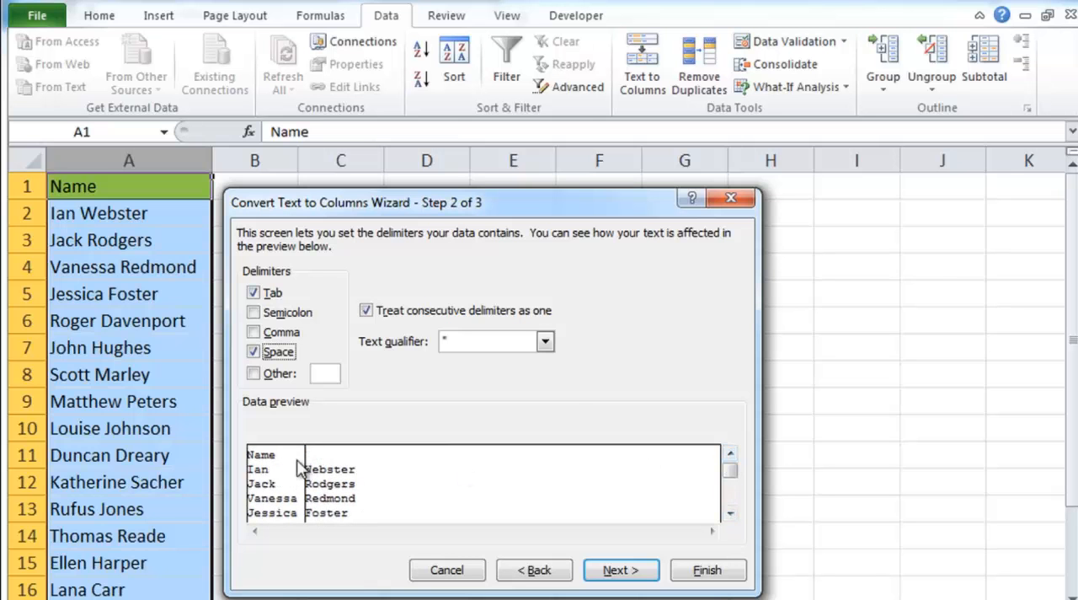
pyautogui.click(705, 571)
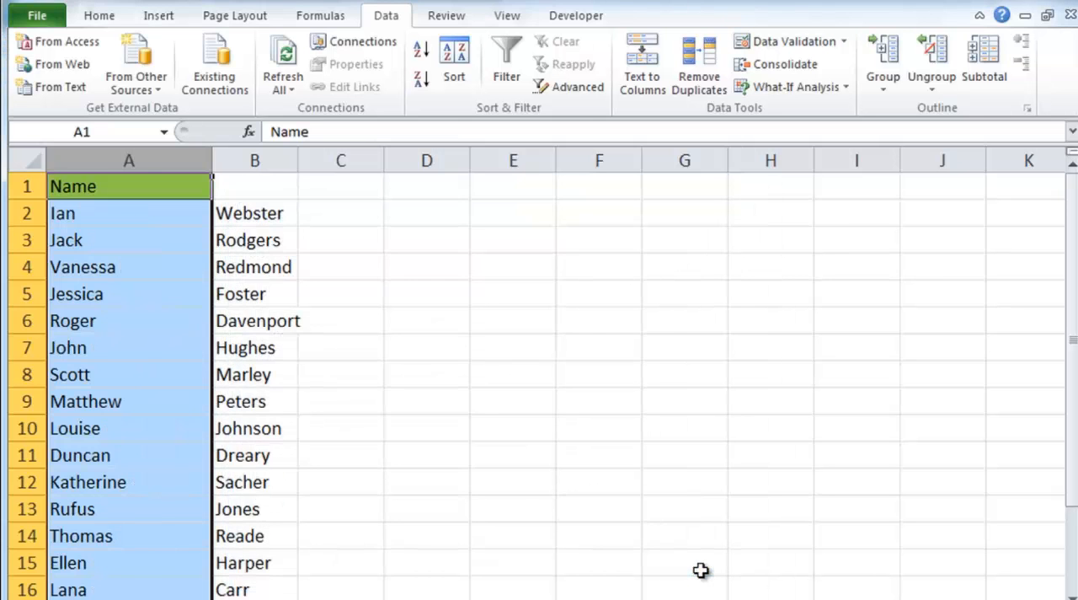
pyautogui.click(430, 237)
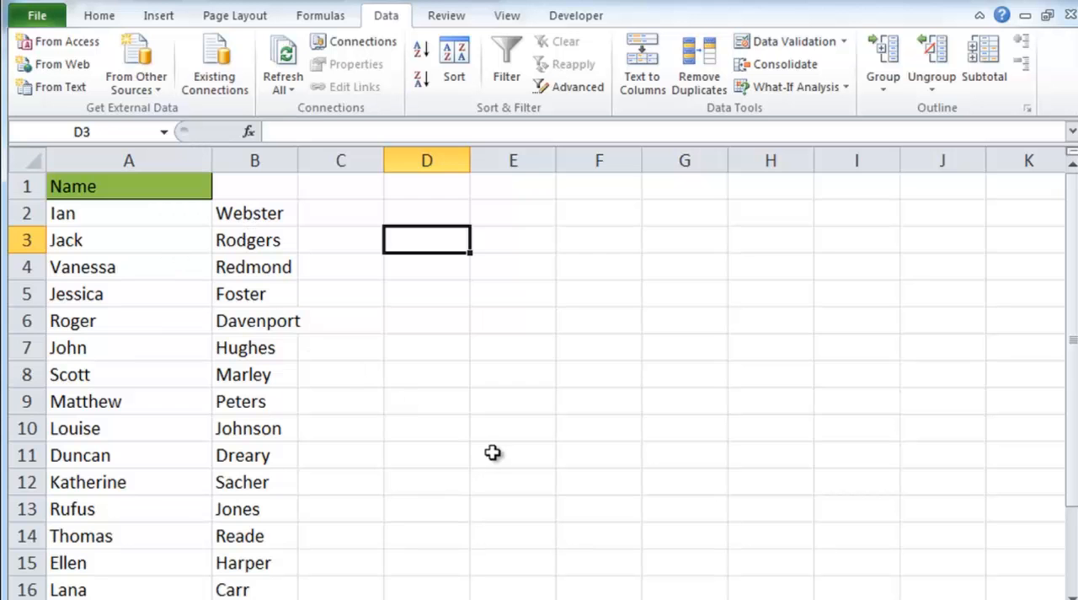
pyautogui.moveTo(1068, 357); pyautogui.dragTo(1073, 379)
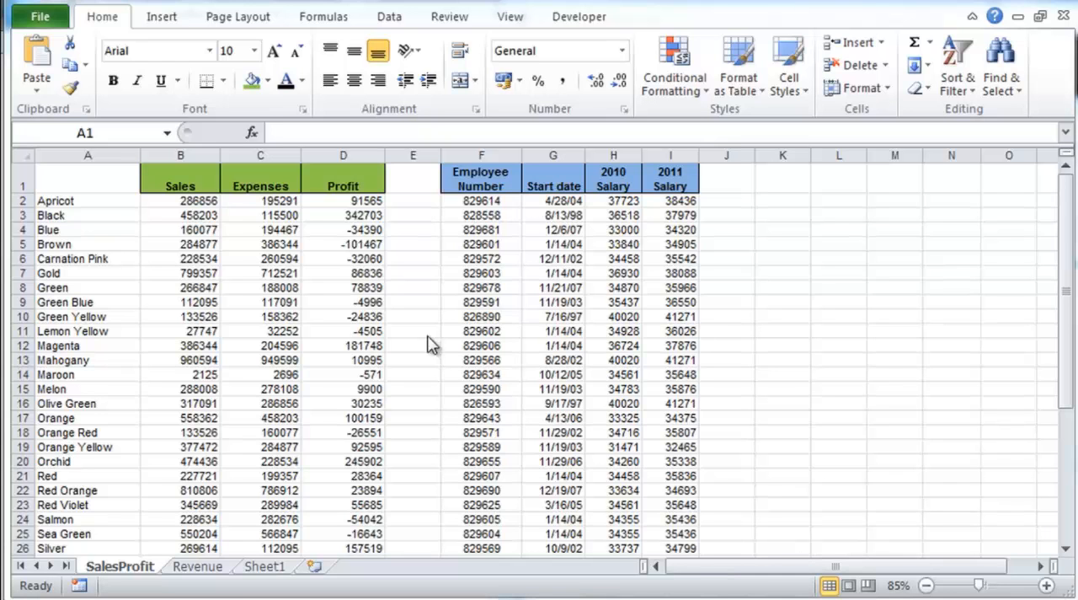
# Select a data range from cell A1 across the Sales, Expenses and Profit columns and insert a default chart from it.
pyautogui.click(90, 180)
pyautogui.moveTo(87, 178); pyautogui.dragTo(429, 281)
pyautogui.hotkey('alt', 'F1')
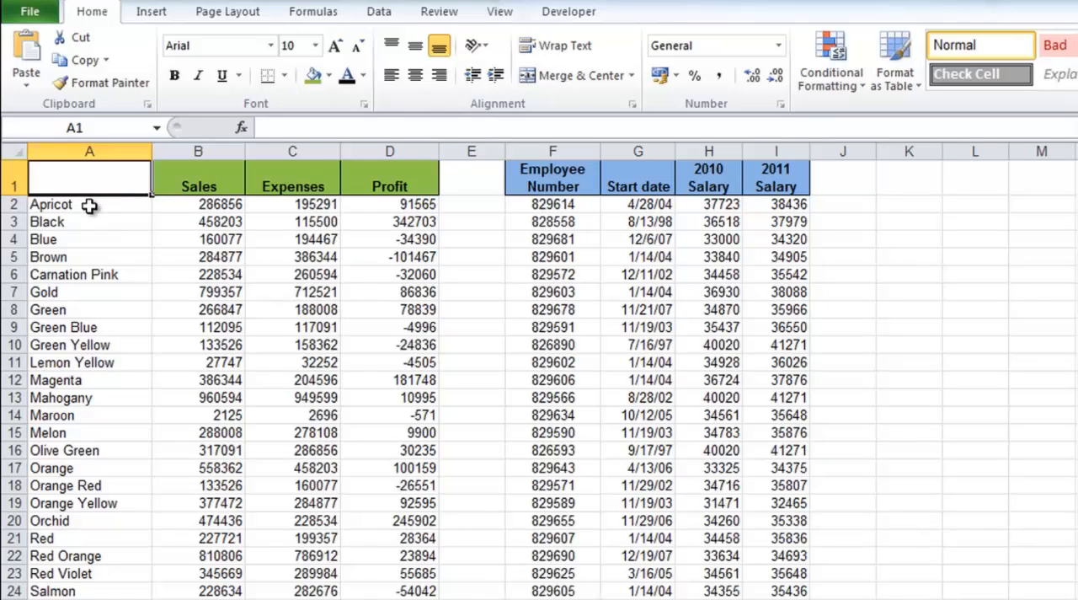
# Select the entire column A, starting from cell A2, and view its lower rows.
pyautogui.click(89, 205)
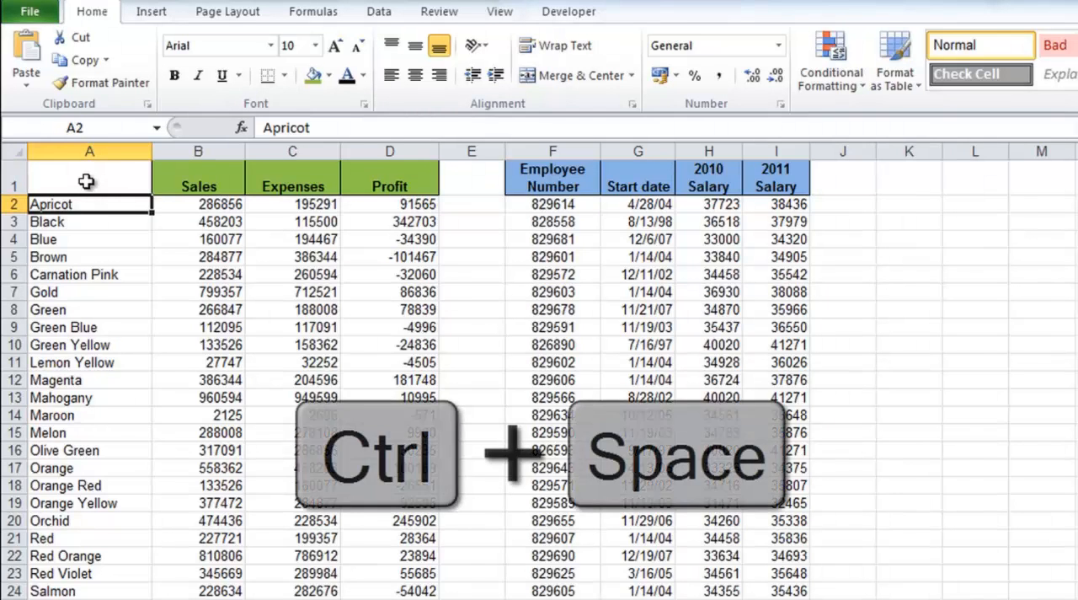
pyautogui.hotkey('ctrl', 'space')
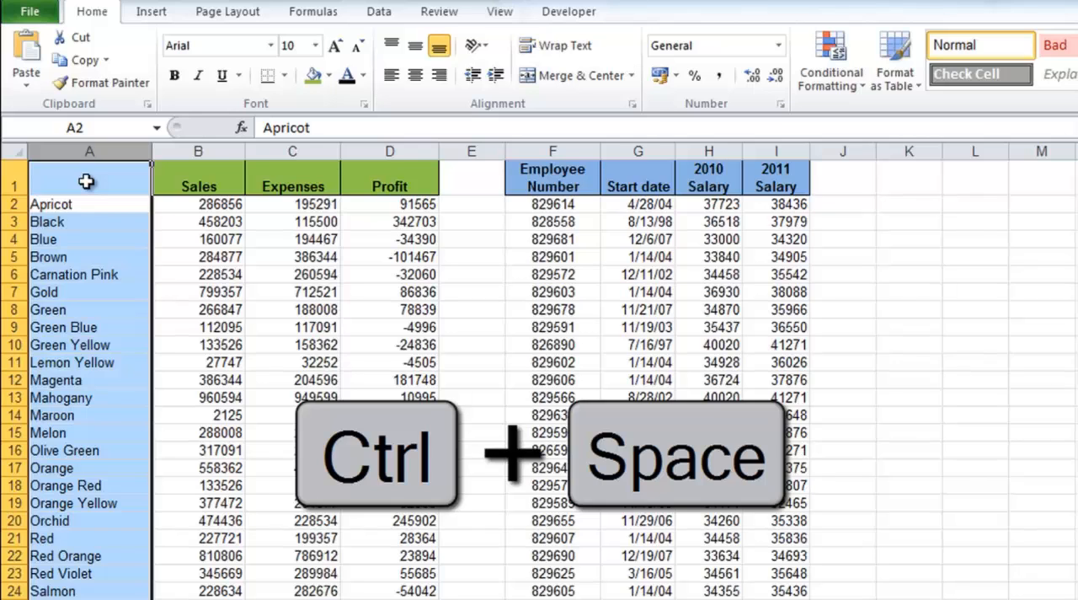
pyautogui.scroll(-6, 108, 280)
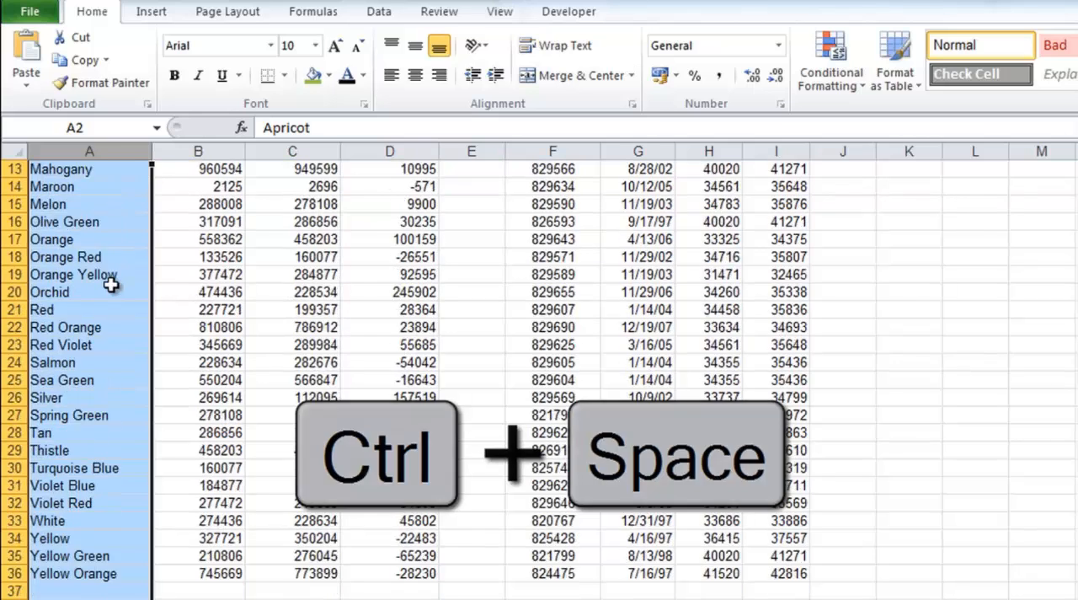
# Select only the filled cells of column A from cell A2 down to the last entry in row 36.
pyautogui.scroll(6, 111, 285)
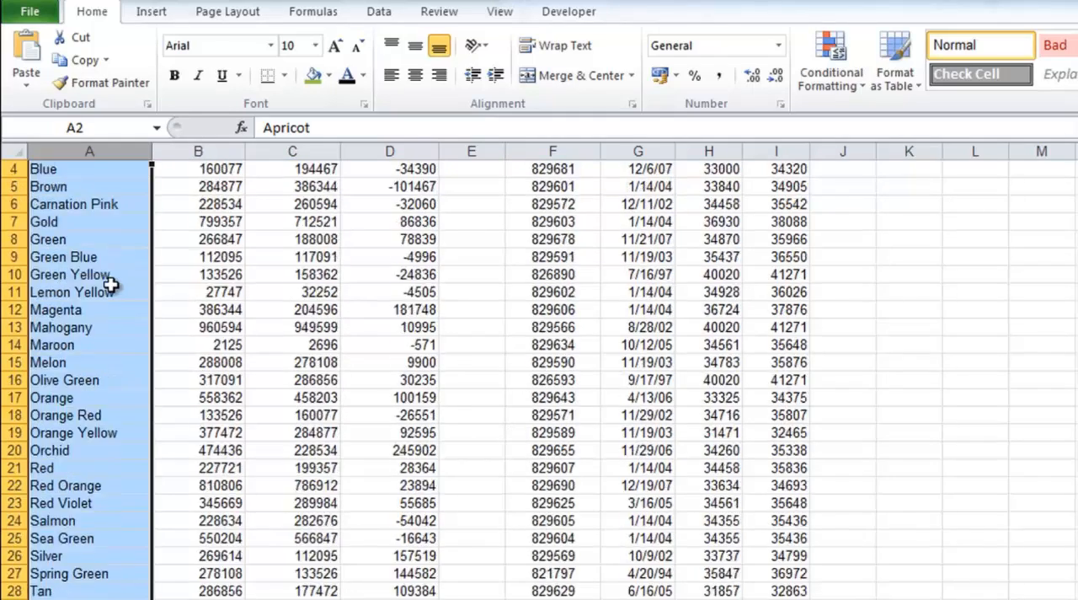
pyautogui.click(84, 204)
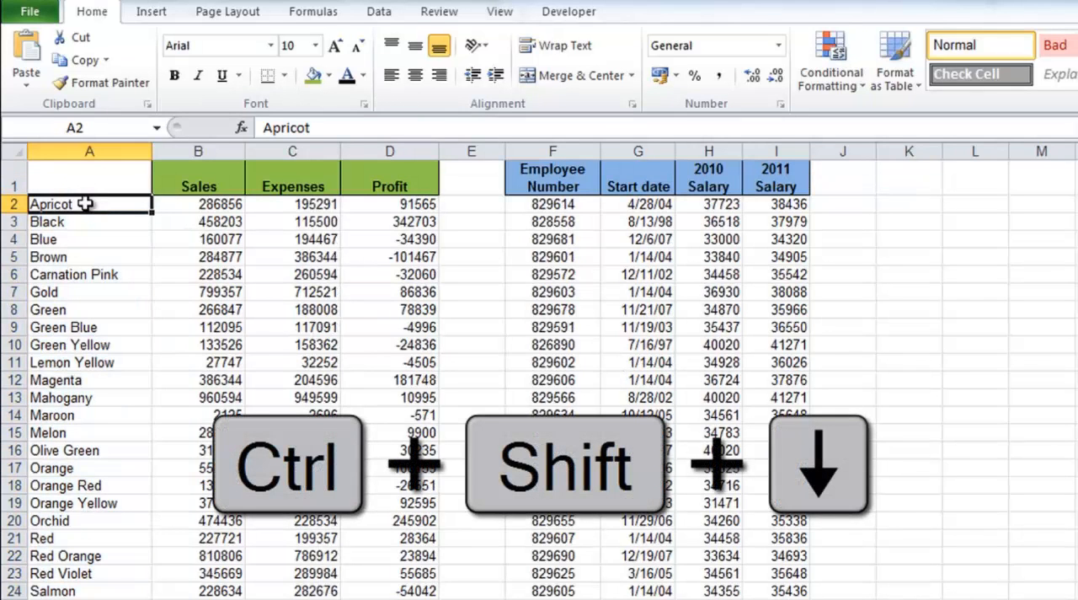
pyautogui.hotkey('ctrl', 'shift', 'Down')
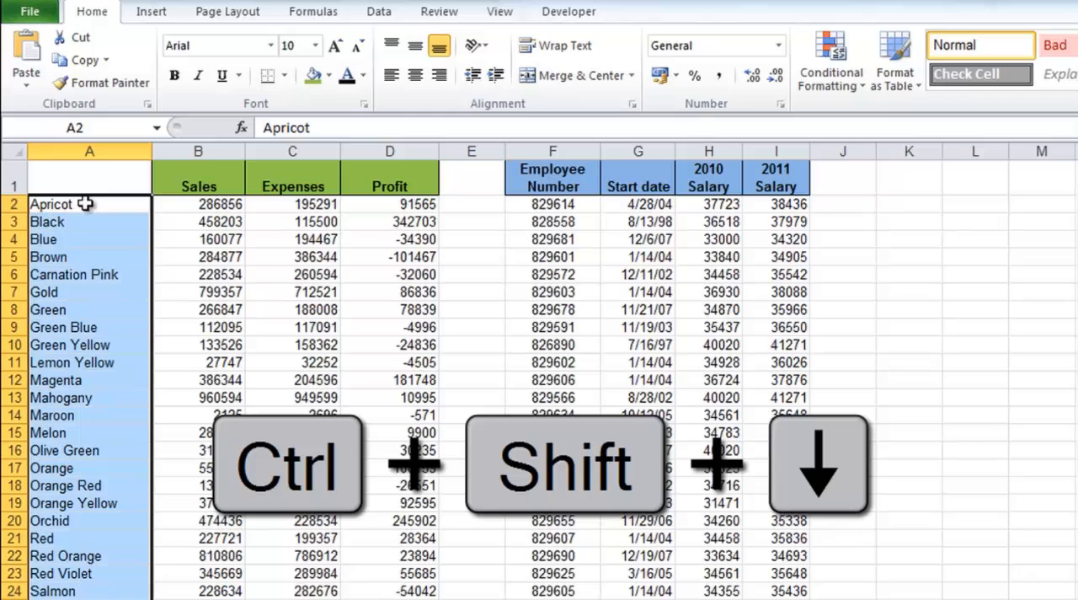
pyautogui.scroll(-5, 112, 274)
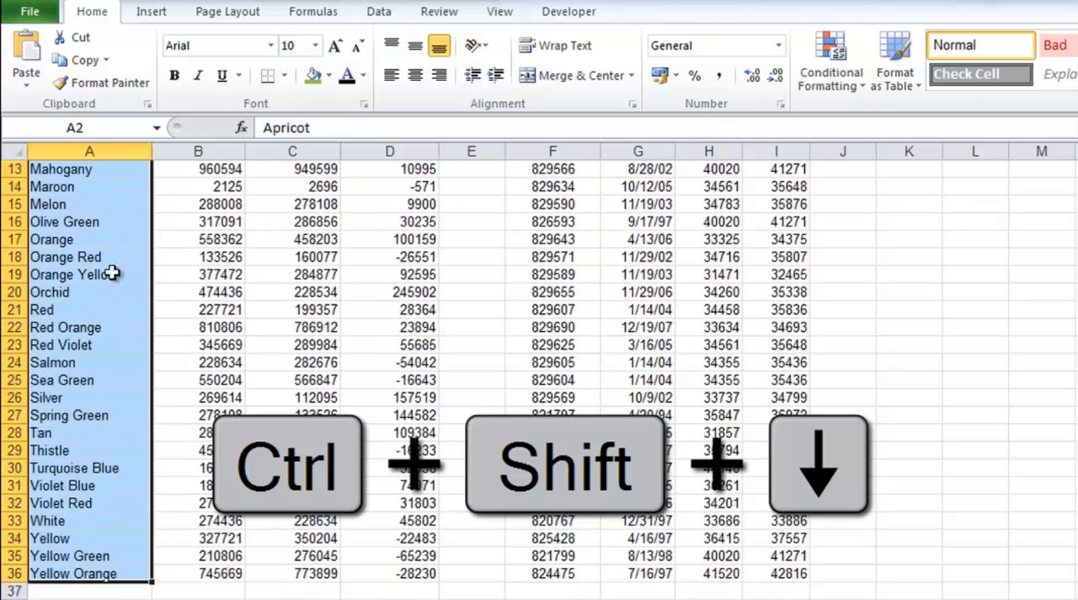
# Select the entire row 2 from cell A2, and reselect only its contiguous filled cells, A2 through D2.
pyautogui.scroll(5, 112, 273)
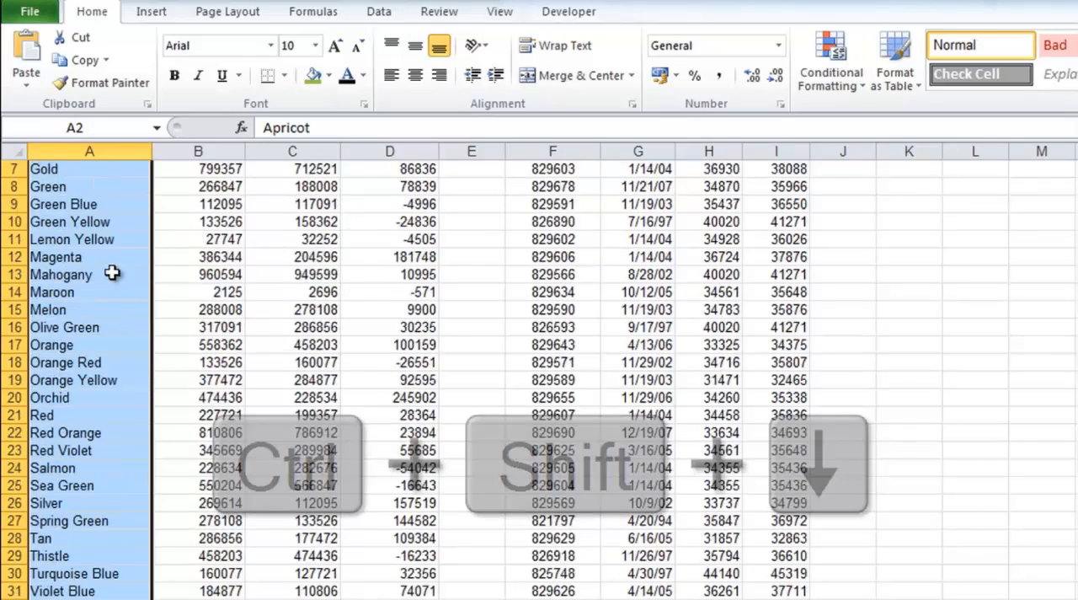
pyautogui.click(94, 205)
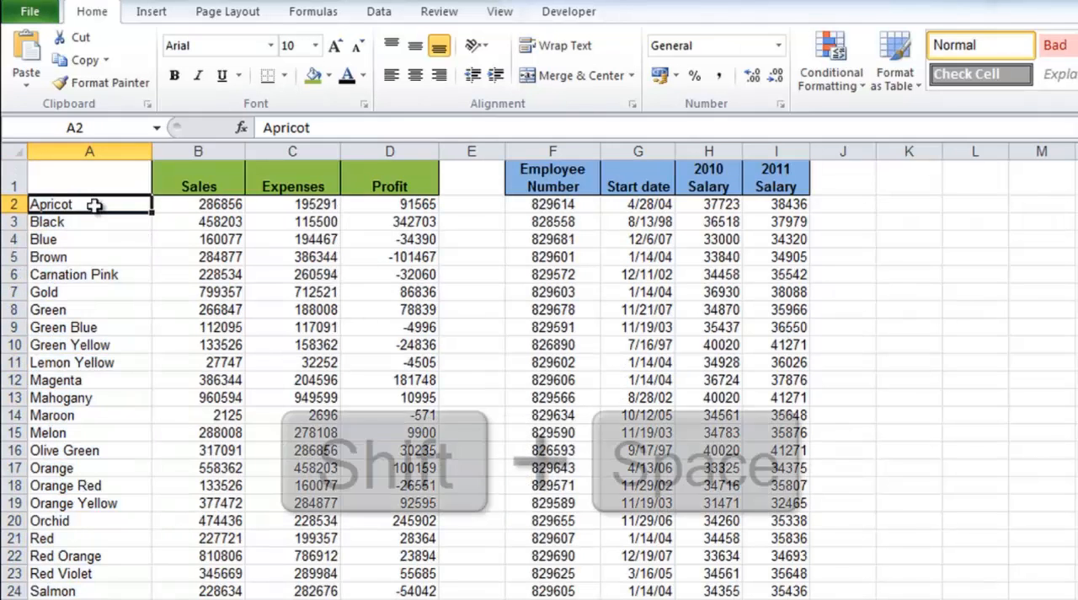
pyautogui.hotkey('shift', 'space')
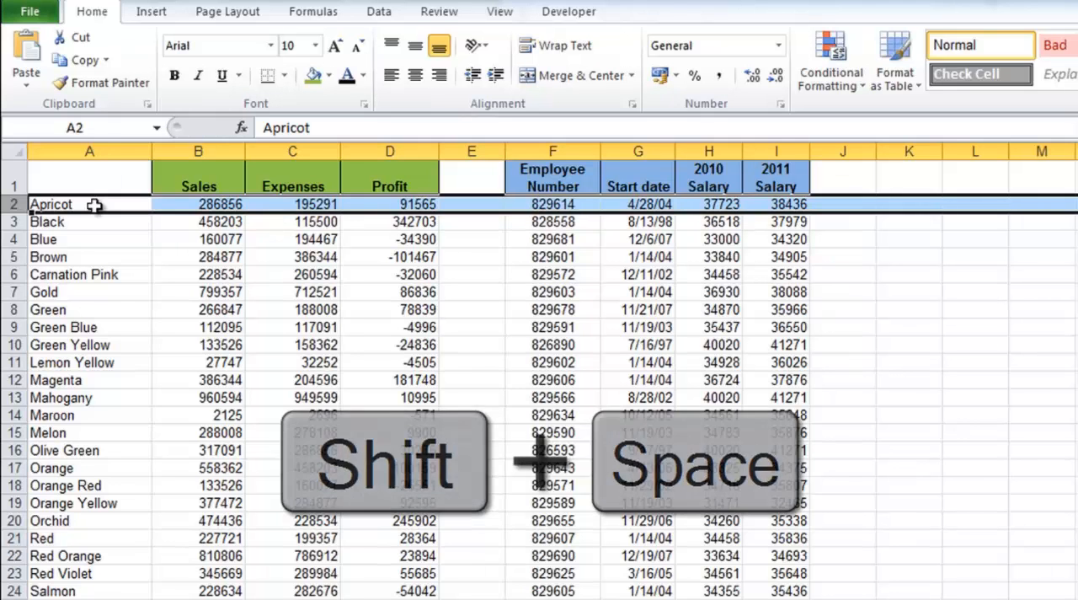
pyautogui.click(94, 205)
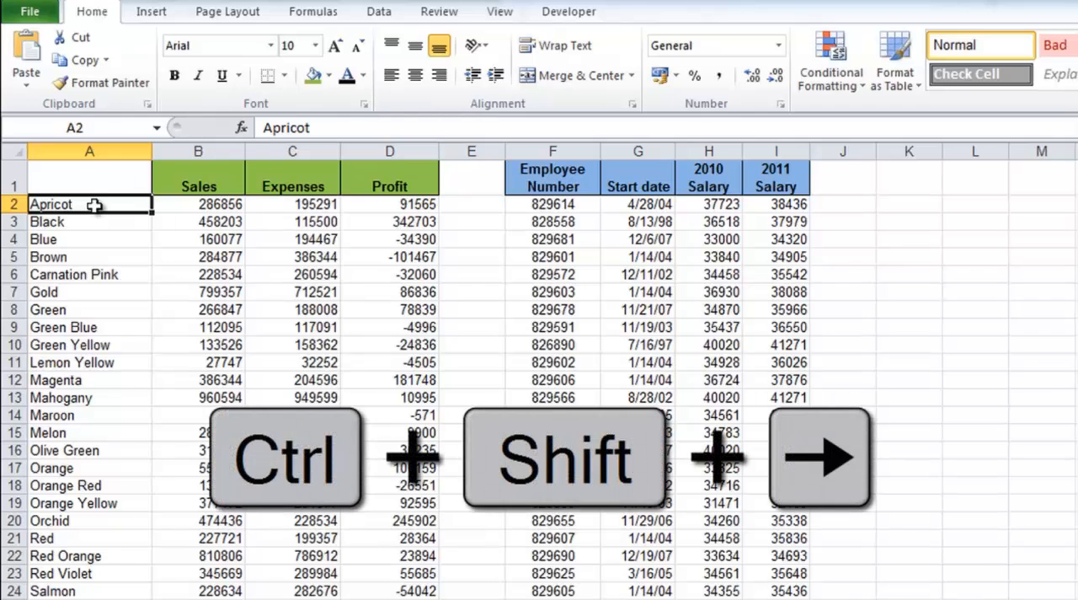
pyautogui.hotkey('ctrl', 'shift', 'Right')
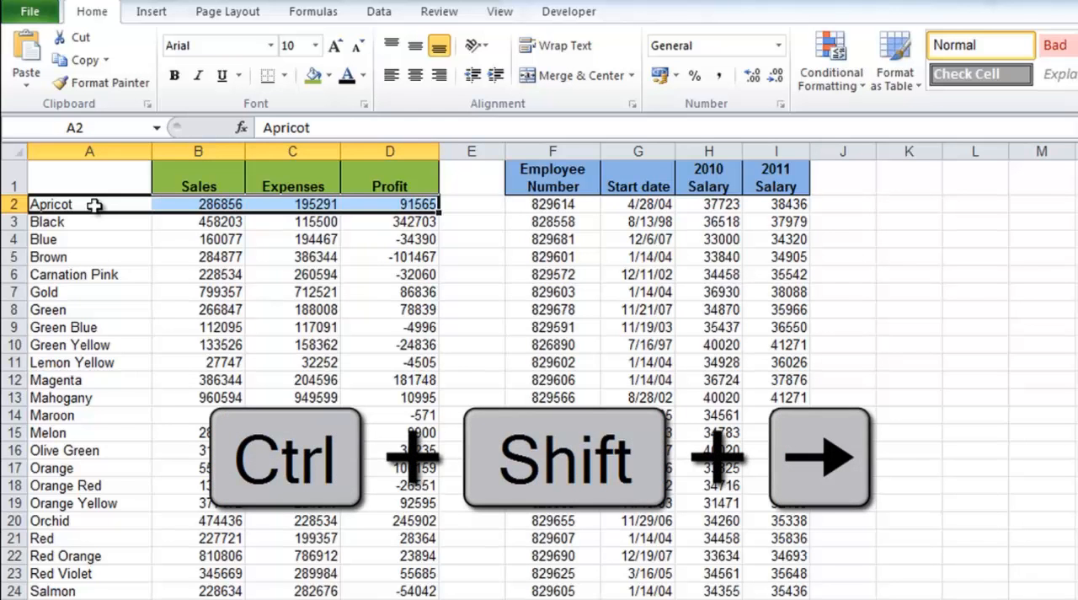
# Starting from cell A2, select the surrounding data block in columns A to D and extend the selection to the whole worksheet.
pyautogui.click(94, 205)
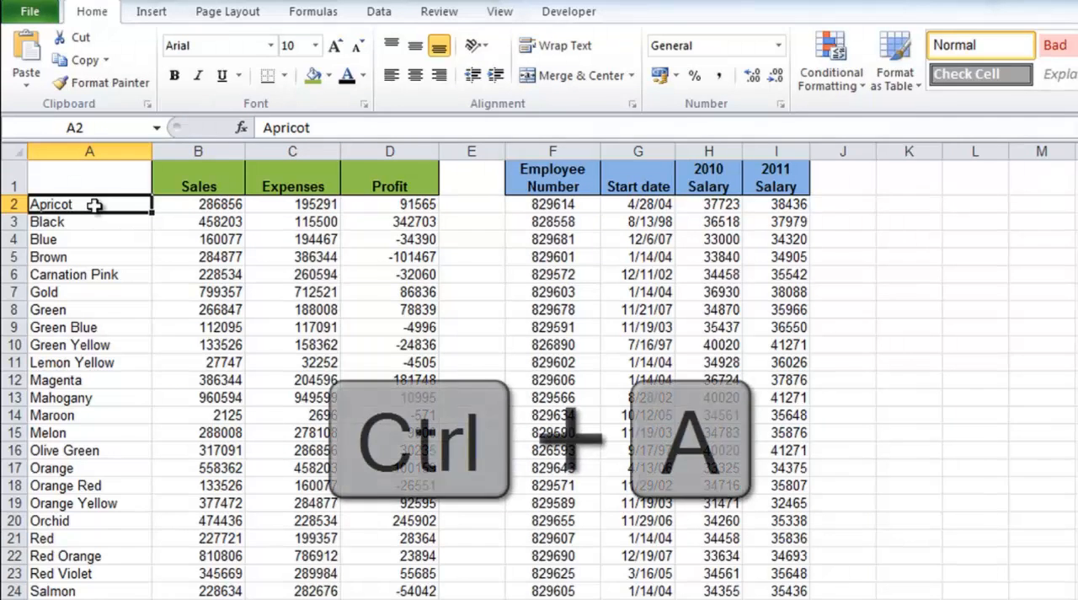
pyautogui.hotkey('ctrl', 'a')
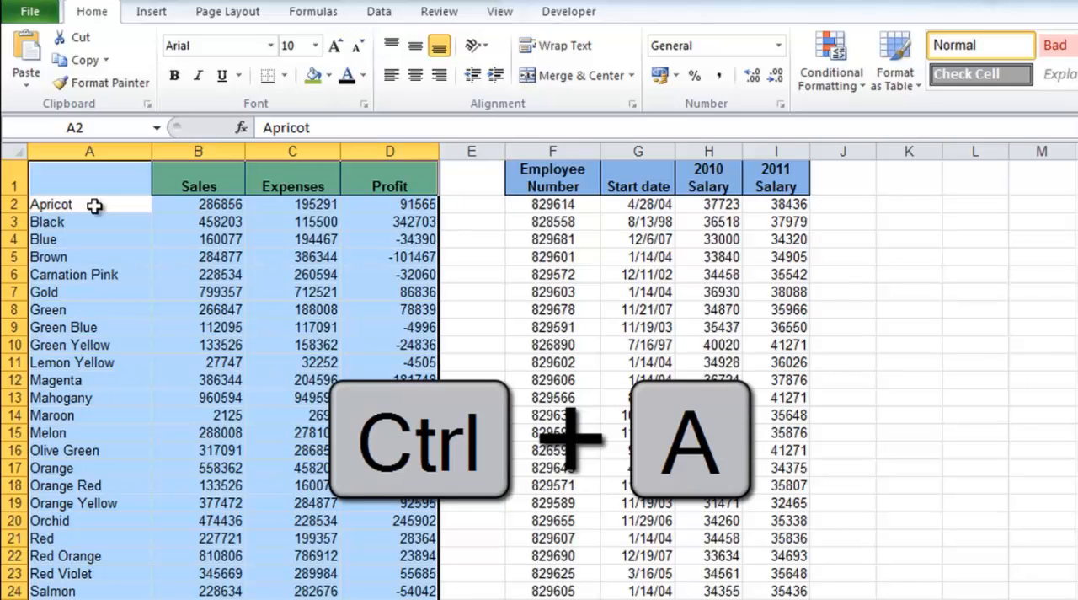
pyautogui.hotkey('ctrl', 'a')
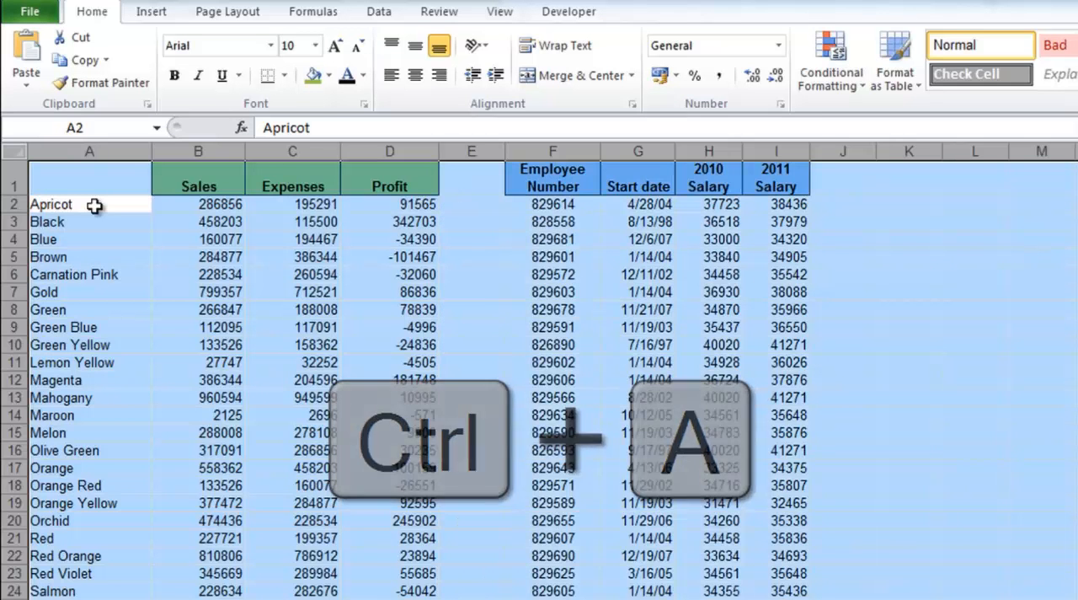